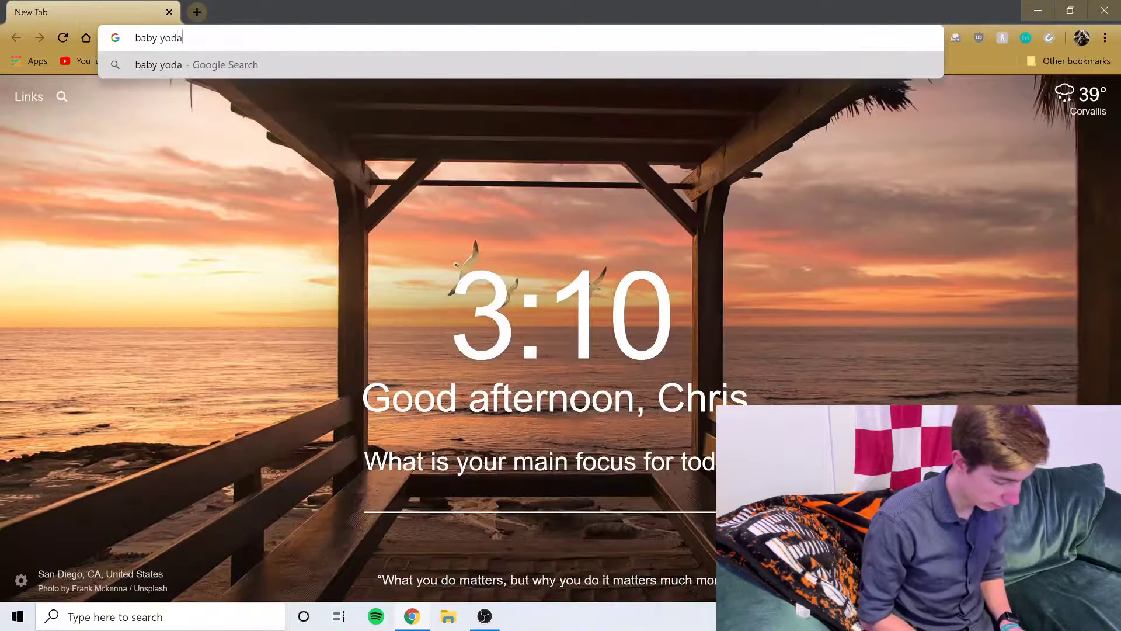
# Search Google Images for baby yoda and save the close-up Build-A-Bear picture as a .jpg.
pyautogui.press('Return')
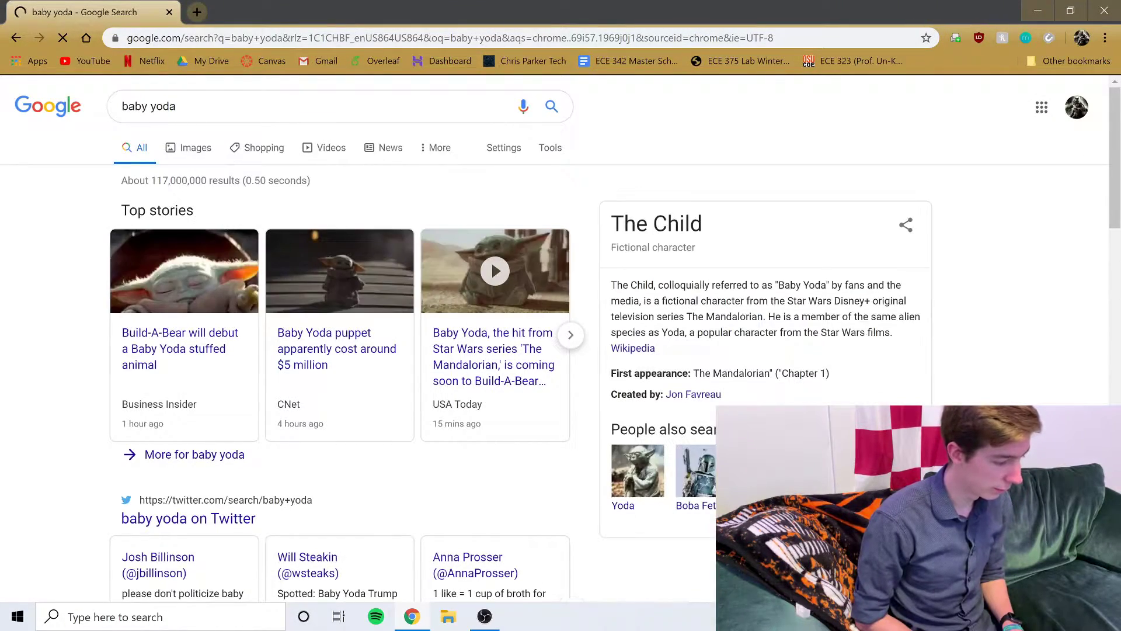
pyautogui.click(199, 153)
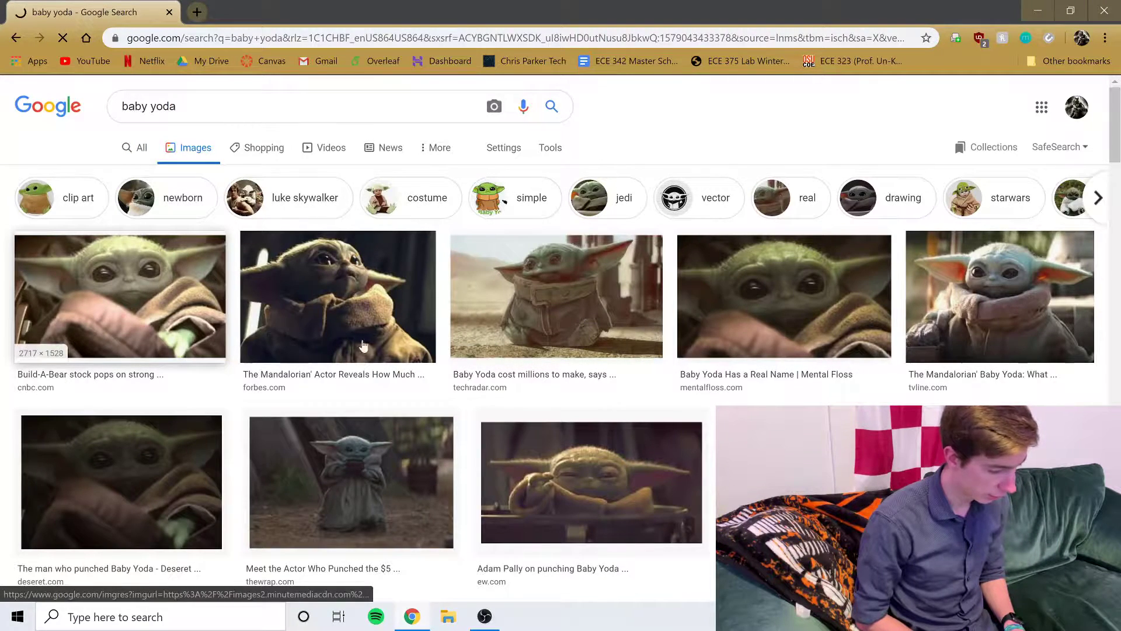
pyautogui.click(327, 336)
pyautogui.rightClick(792, 261)
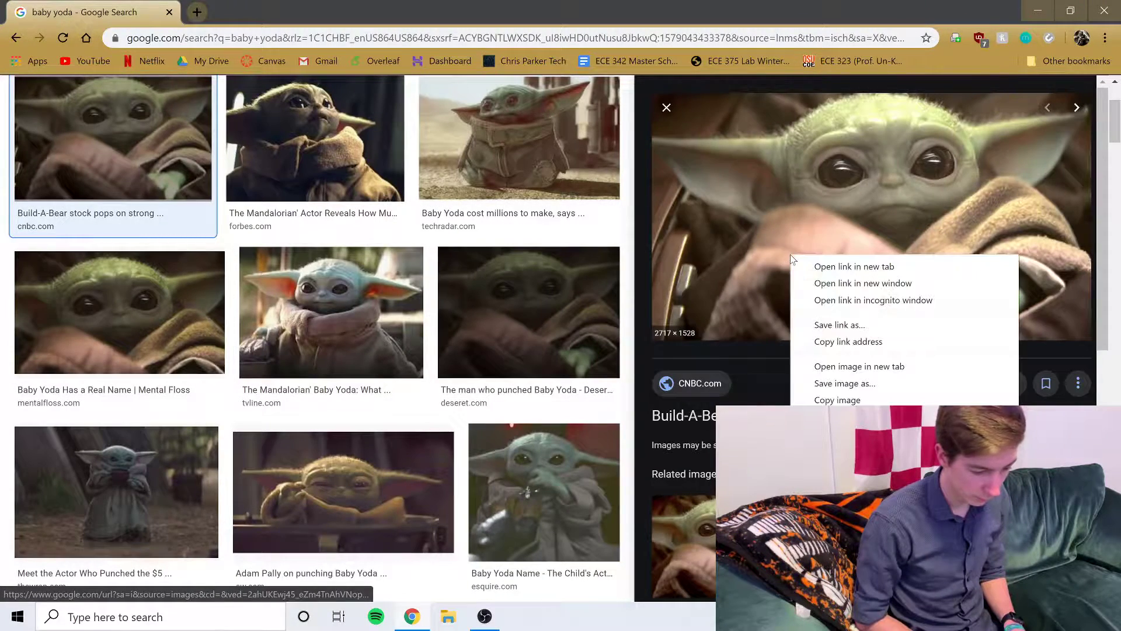
pyautogui.click(843, 386)
pyautogui.click(270, 40)
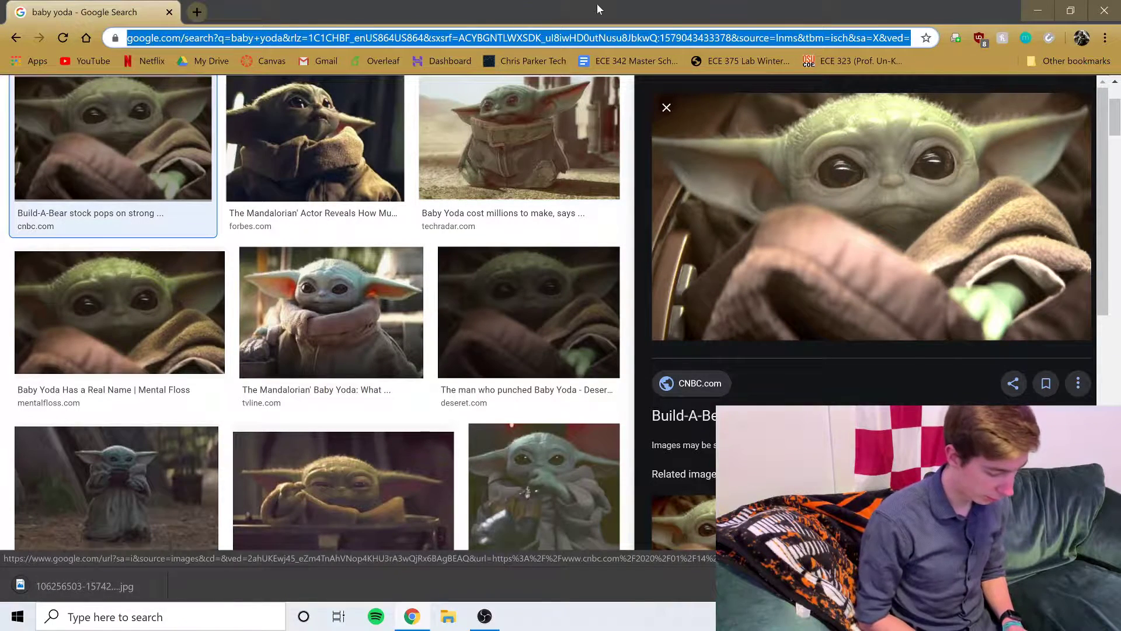
# Go to lithophanemaker.com and open the Flat Lithophane Maker page.
pyautogui.write('lithophanemaker.com')
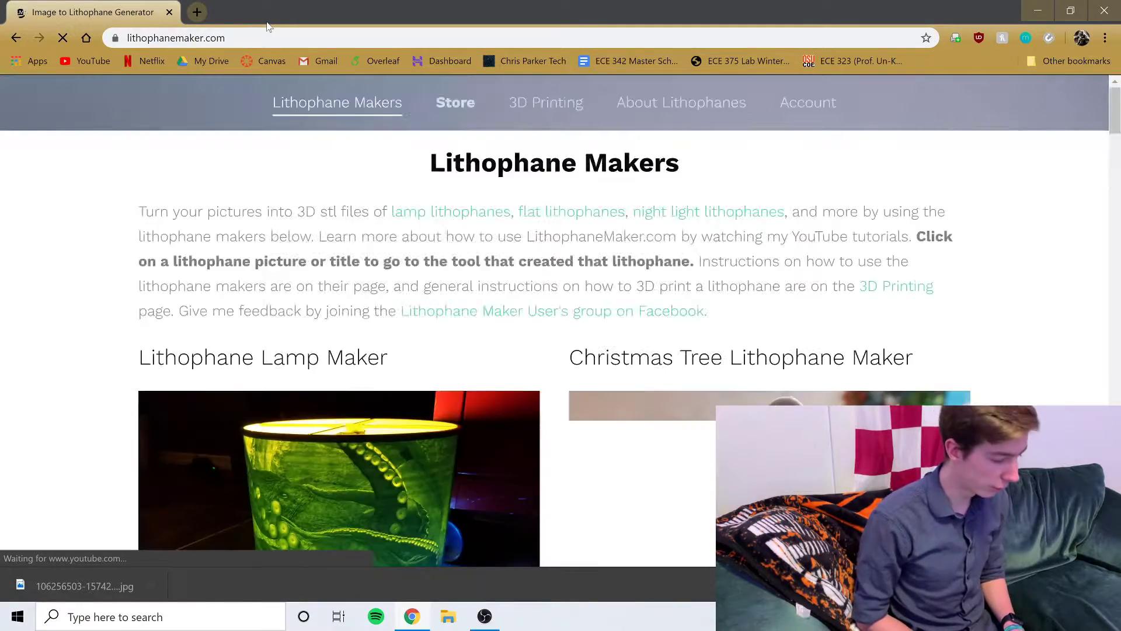
pyautogui.scroll(-15, 665, 263)
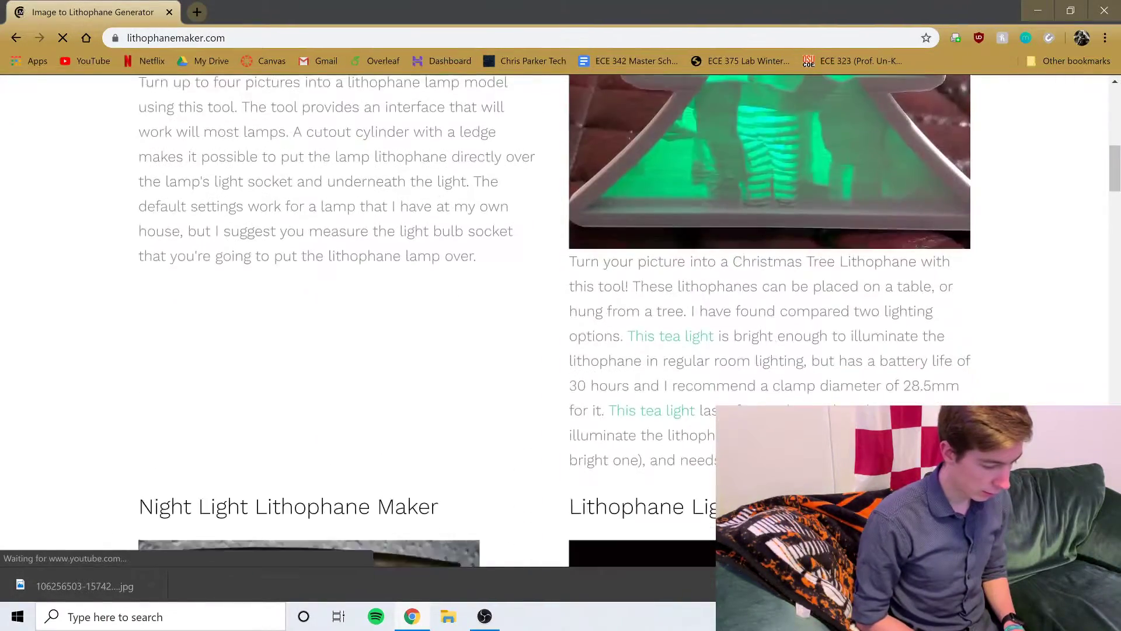
pyautogui.scroll(-12, 773, 340)
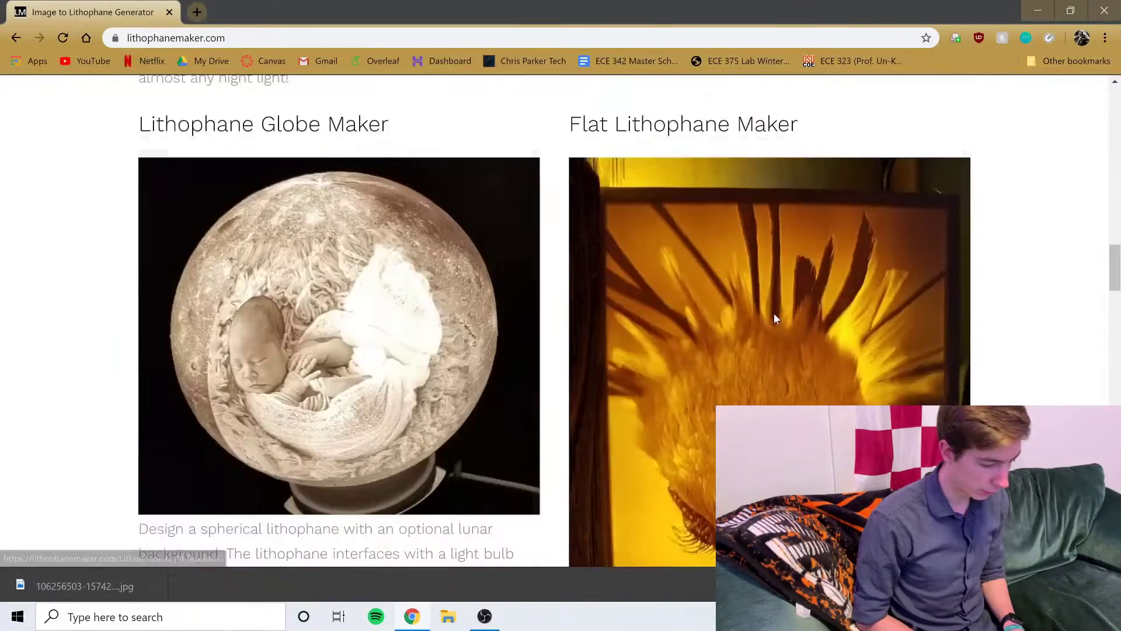
pyautogui.click(756, 248)
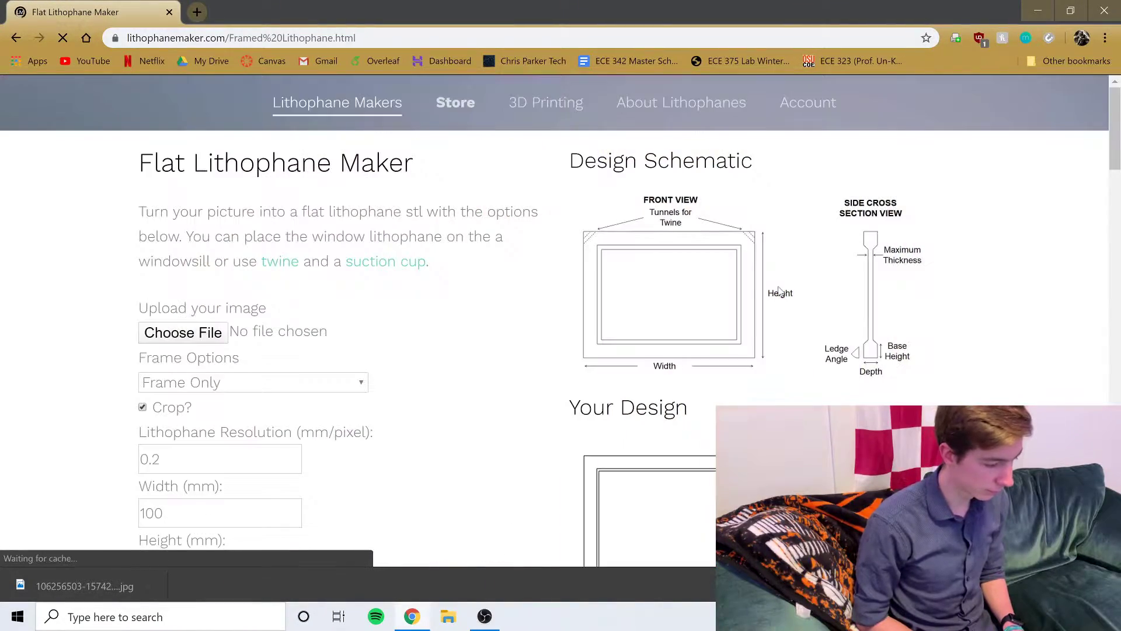
pyautogui.scroll(-2, 446, 293)
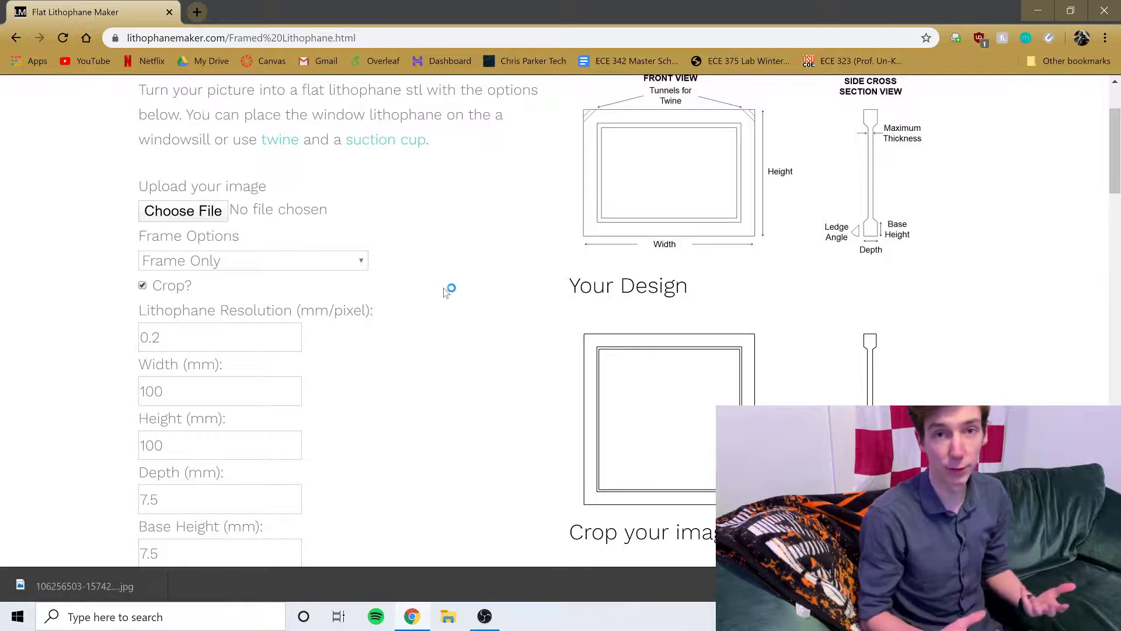
# Upload the baby yoda .jpg from the Desktop and set the frame to No Border.
pyautogui.click(215, 210)
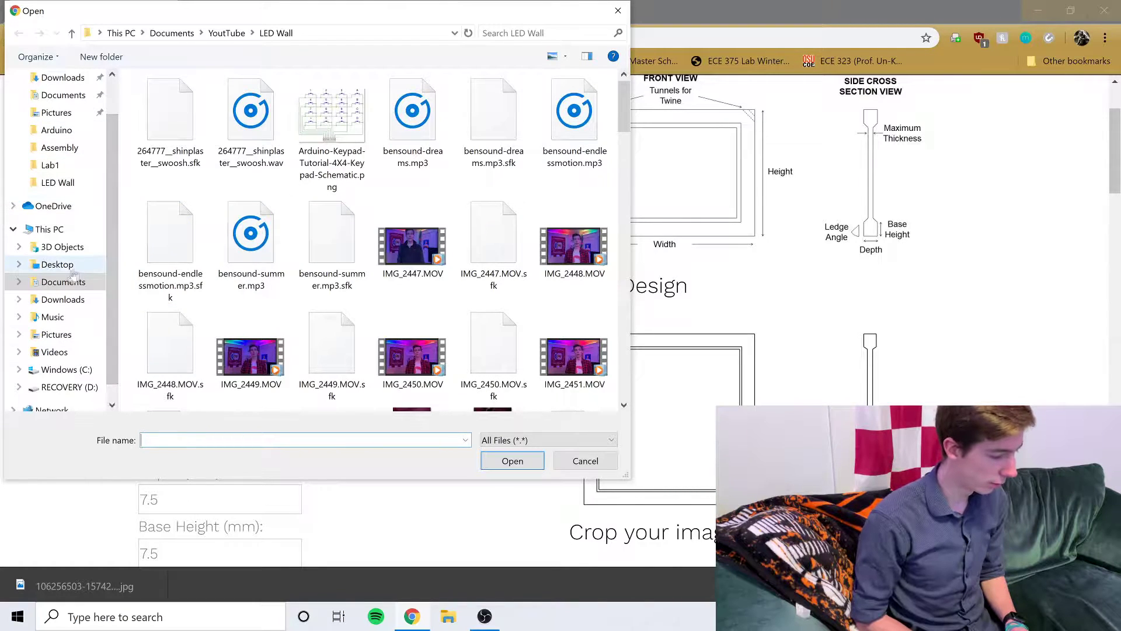
pyautogui.click(59, 265)
pyautogui.doubleClick(249, 138)
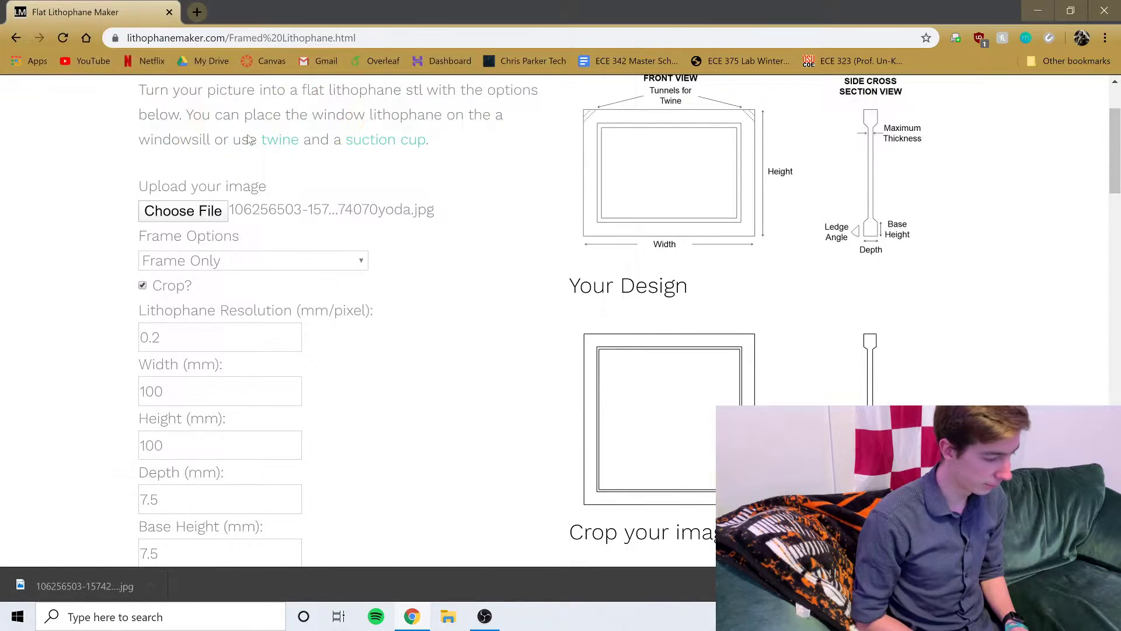
pyautogui.click(295, 267)
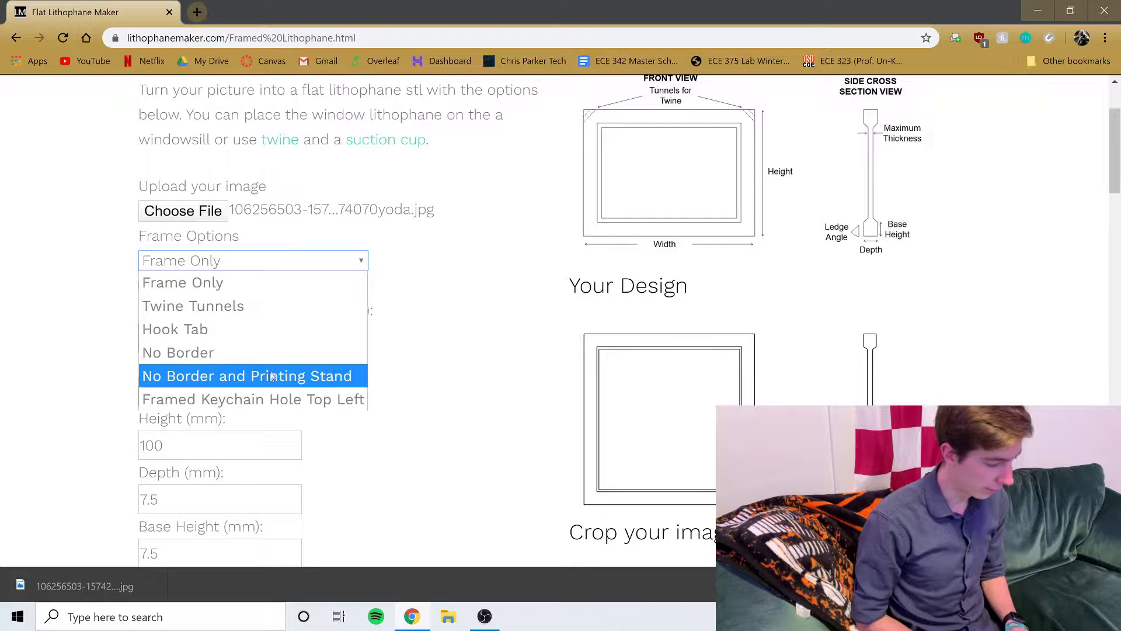
pyautogui.click(242, 354)
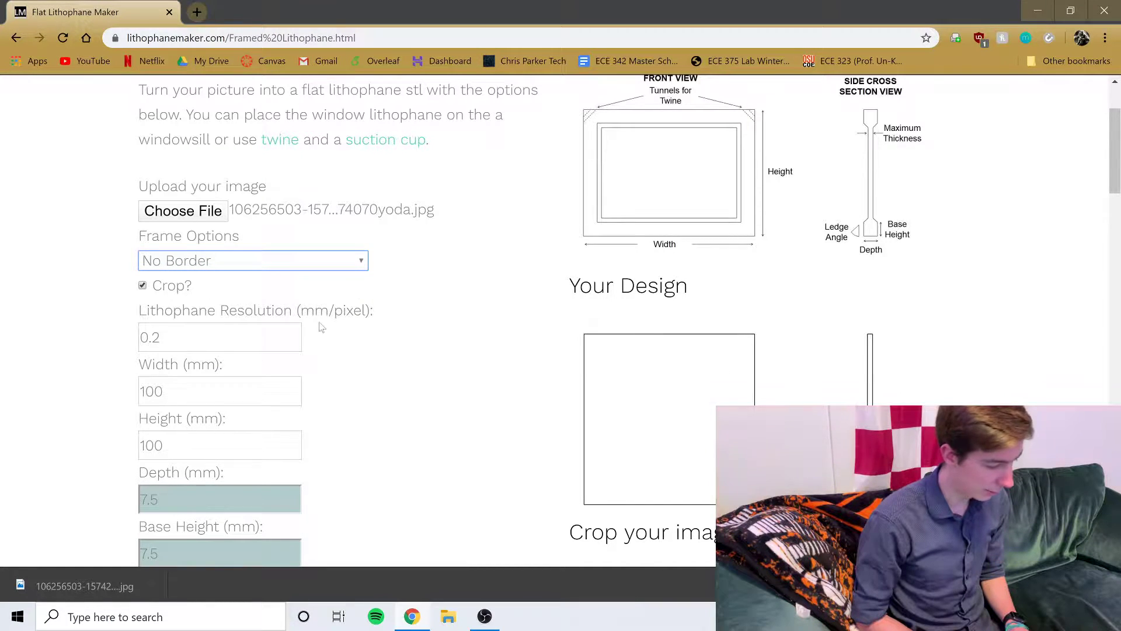
# Keep the lithophane width and height at 100 mm.
pyautogui.scroll(-3, 321, 328)
pyautogui.click(222, 249)
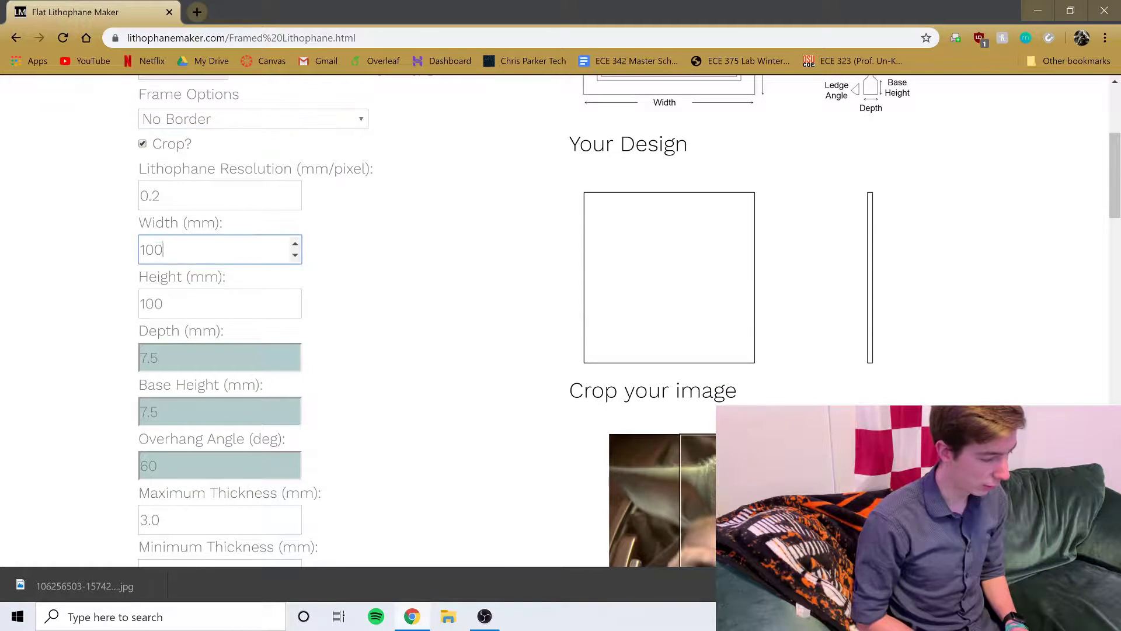
pyautogui.hotkey('ctrl', 'a')
pyautogui.press('Tab')
pyautogui.click(385, 309)
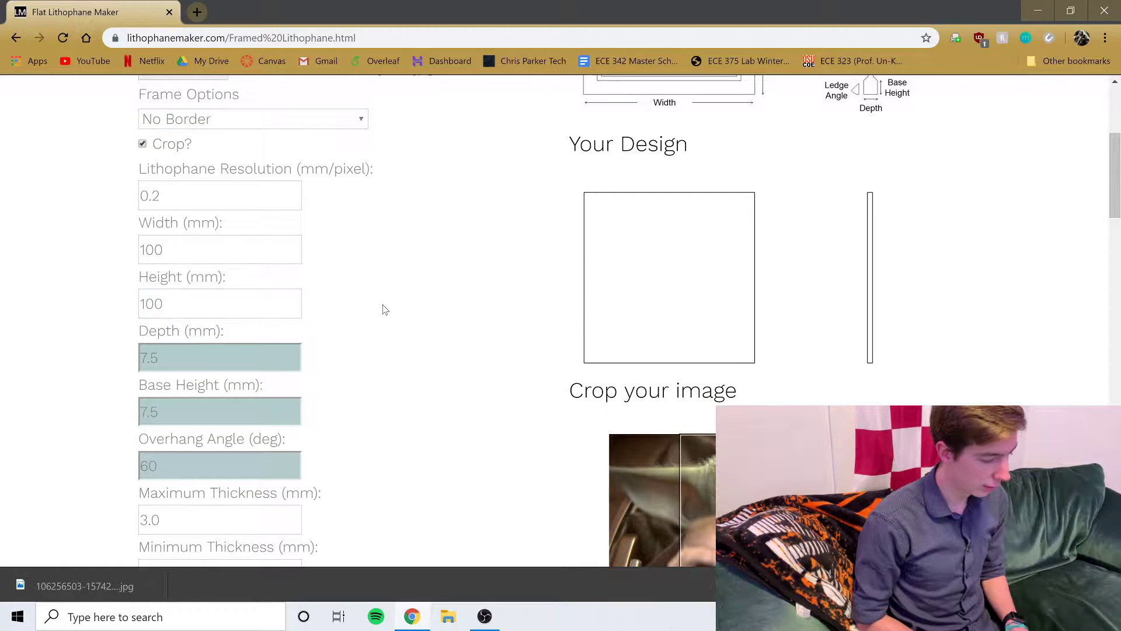
pyautogui.scroll(-3, 452, 340)
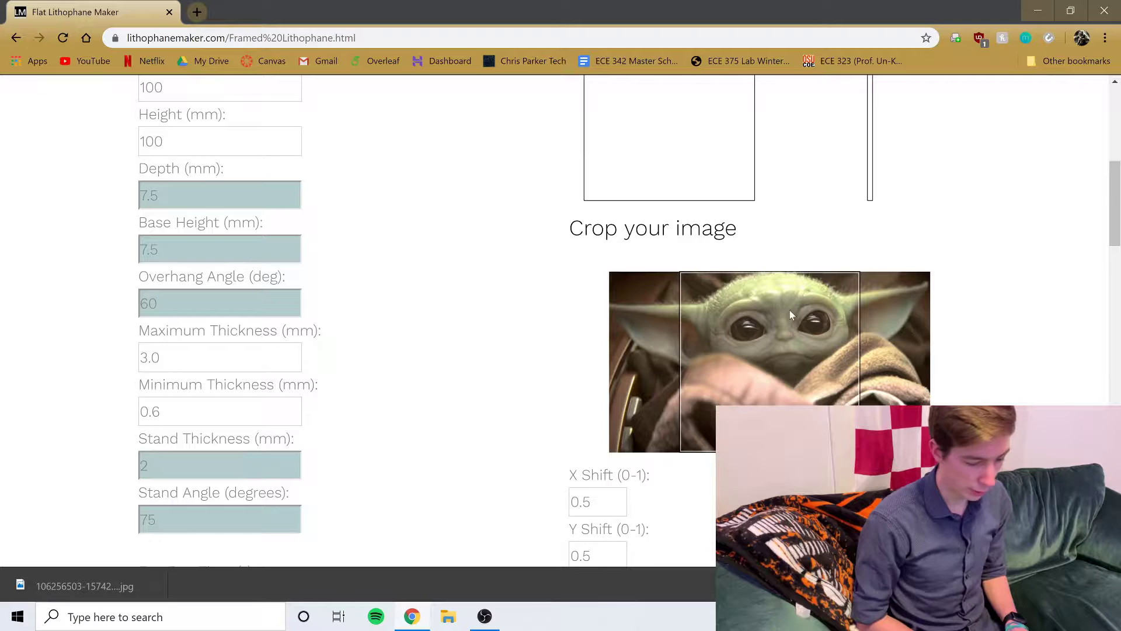
# Shift the crop to X 0.62 onto the face and create the lithophane .stl for Cura.
pyautogui.click(163, 88)
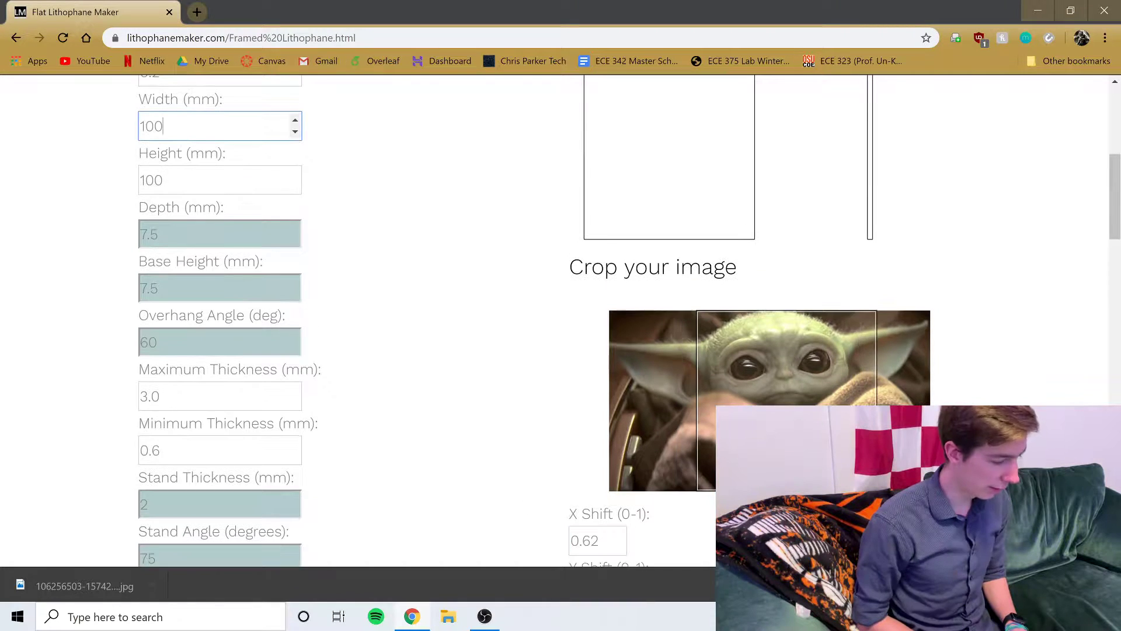
pyautogui.click(170, 180)
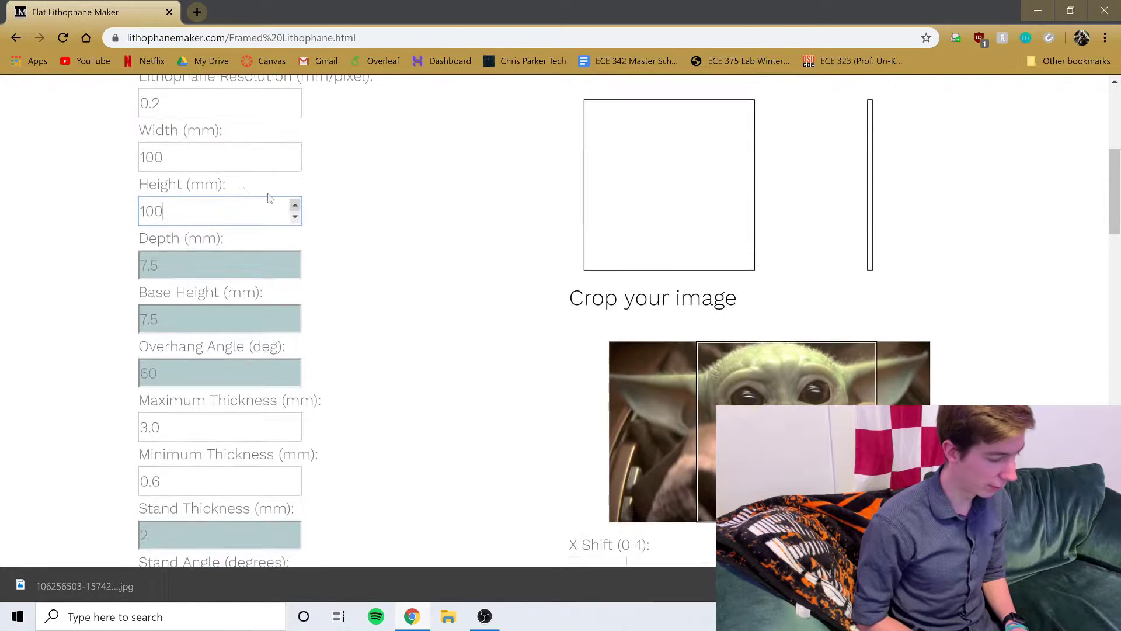
pyautogui.moveTo(166, 157); pyautogui.dragTo(135, 157)
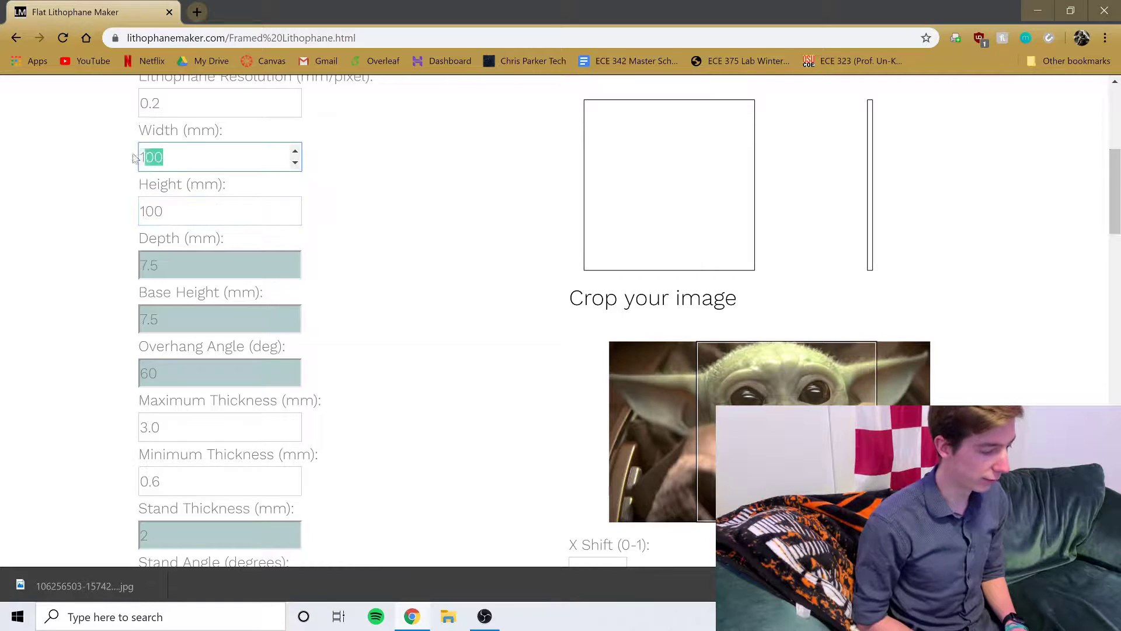
pyautogui.click(364, 147)
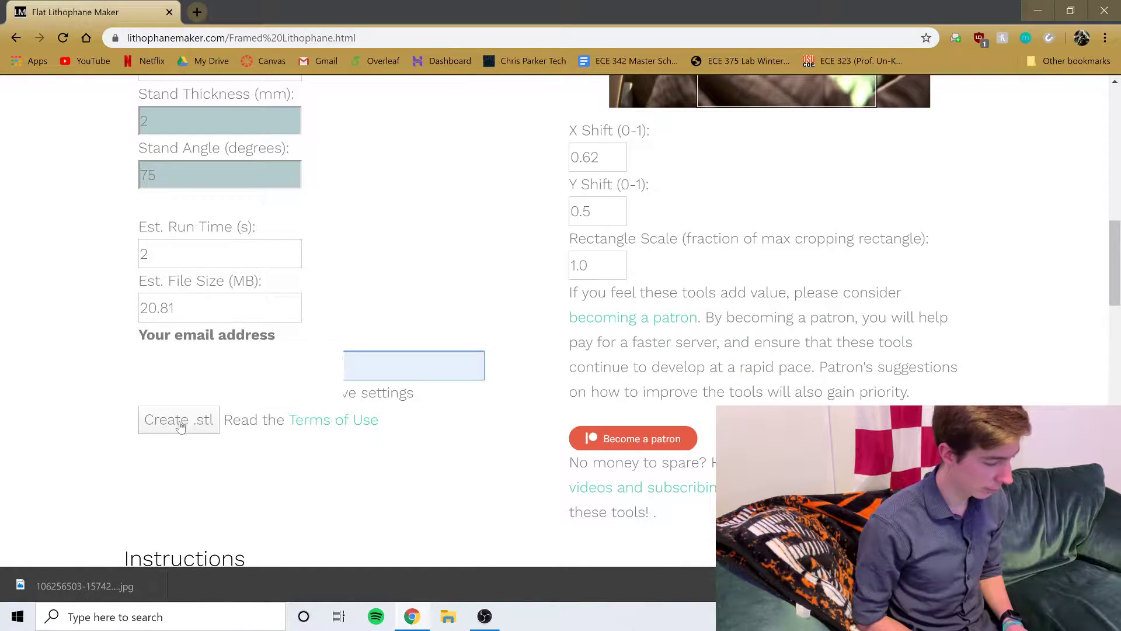
pyautogui.click(178, 421)
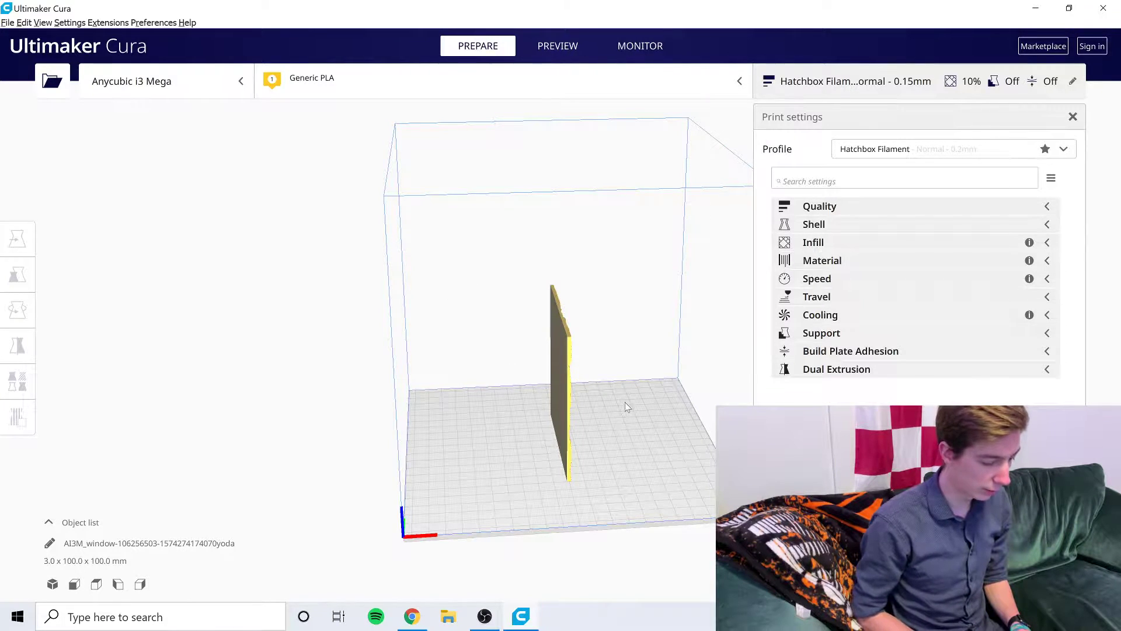
pyautogui.moveTo(625, 402); pyautogui.dragTo(556, 413, button='right')
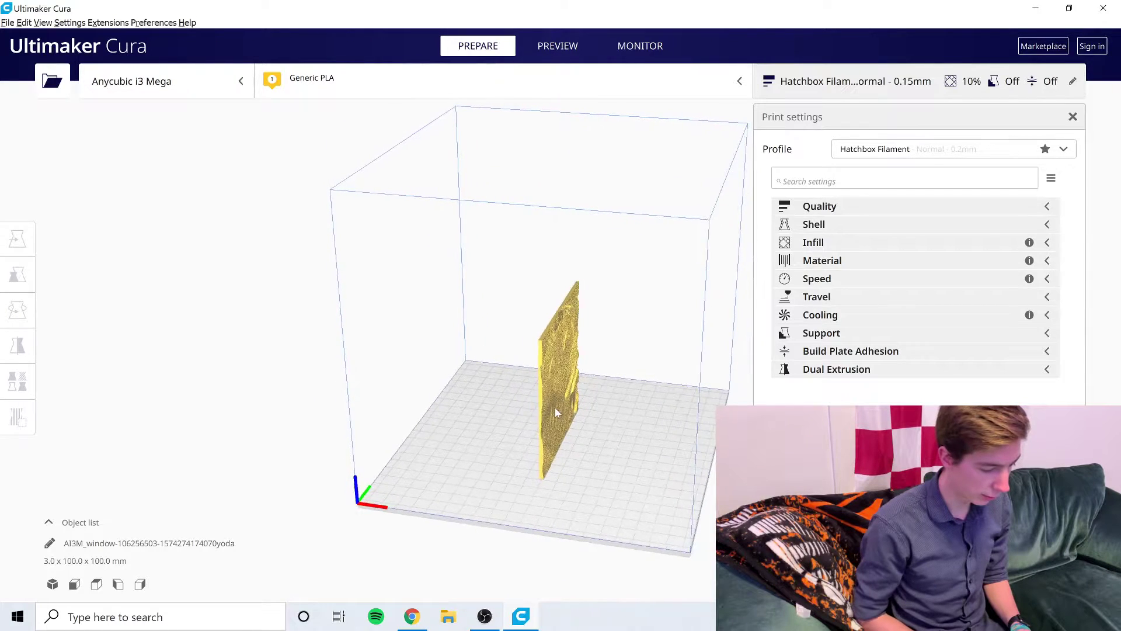
# Rotate the Baby Yoda lithophane with the green ring so it lies flat at 100 × 100 × 3.0 mm.
pyautogui.click(549, 383)
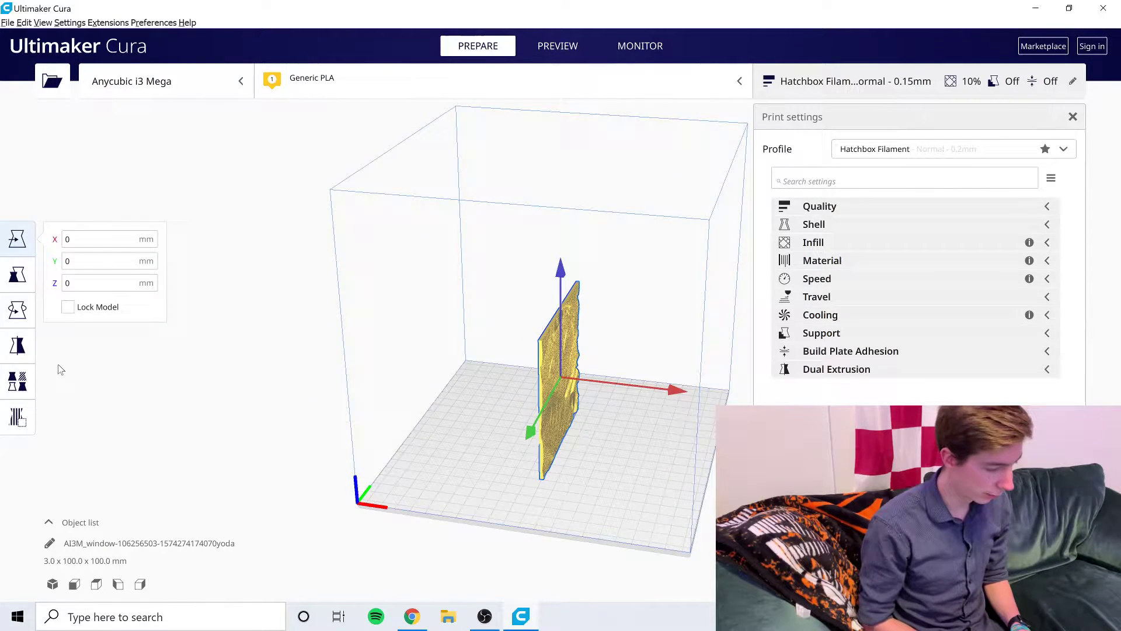
pyautogui.click(17, 311)
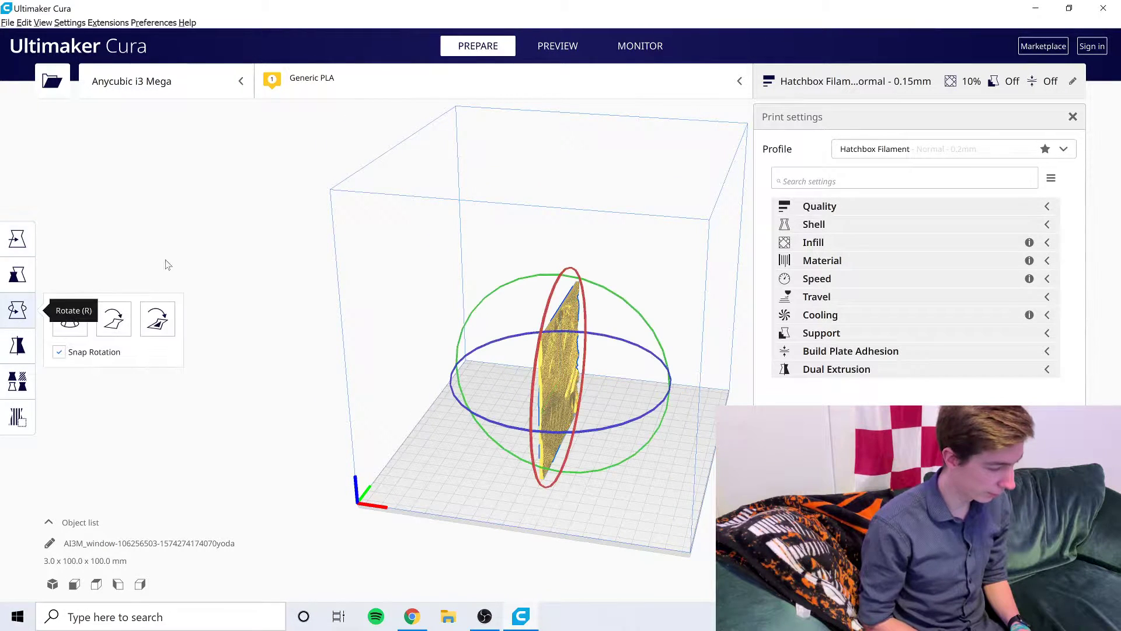
pyautogui.click(25, 313)
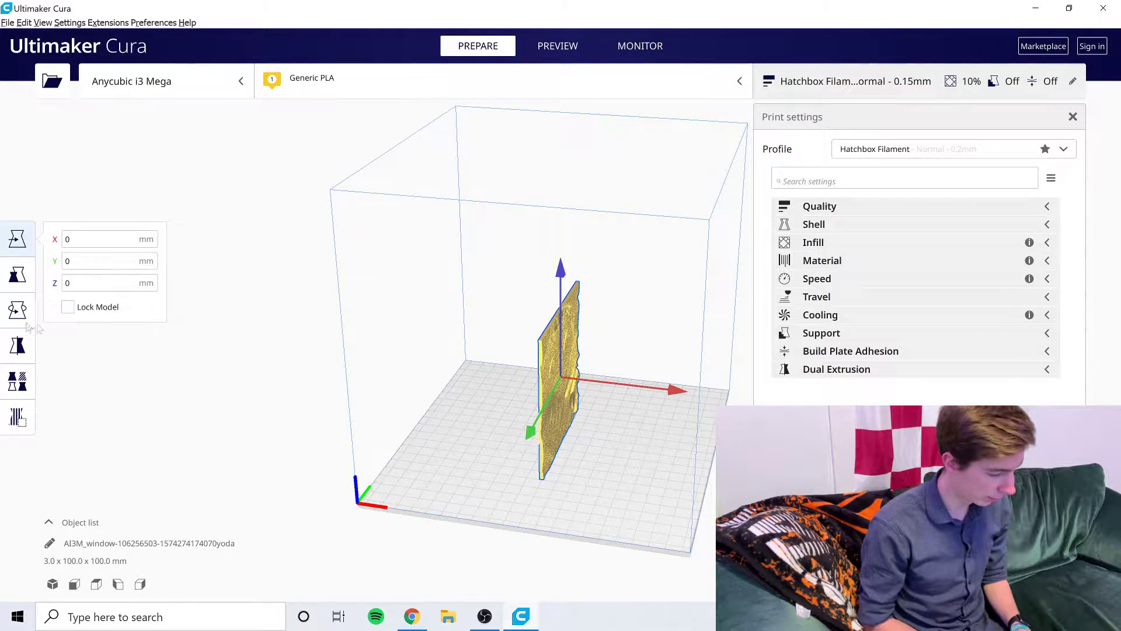
pyautogui.click(26, 322)
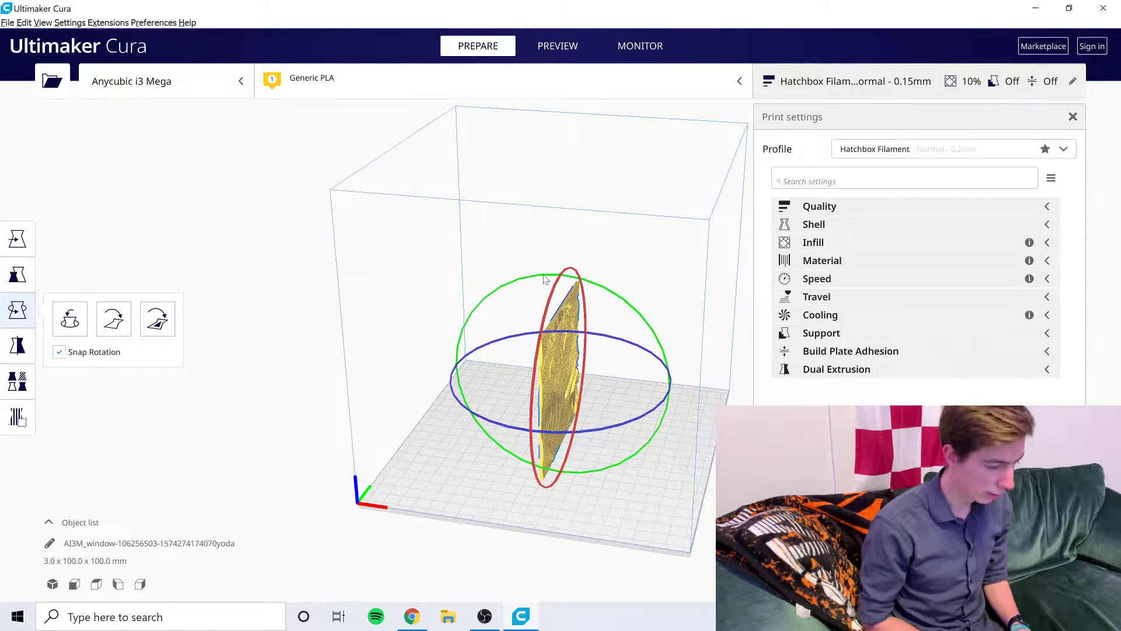
pyautogui.moveTo(544, 280); pyautogui.dragTo(624, 466)
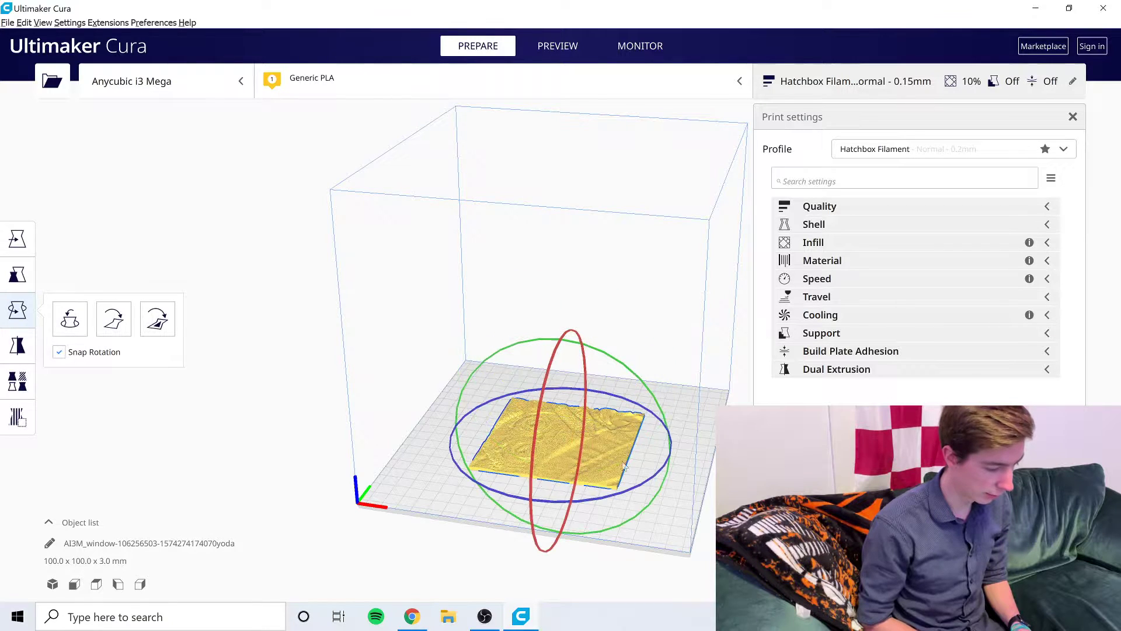
pyautogui.click(704, 493)
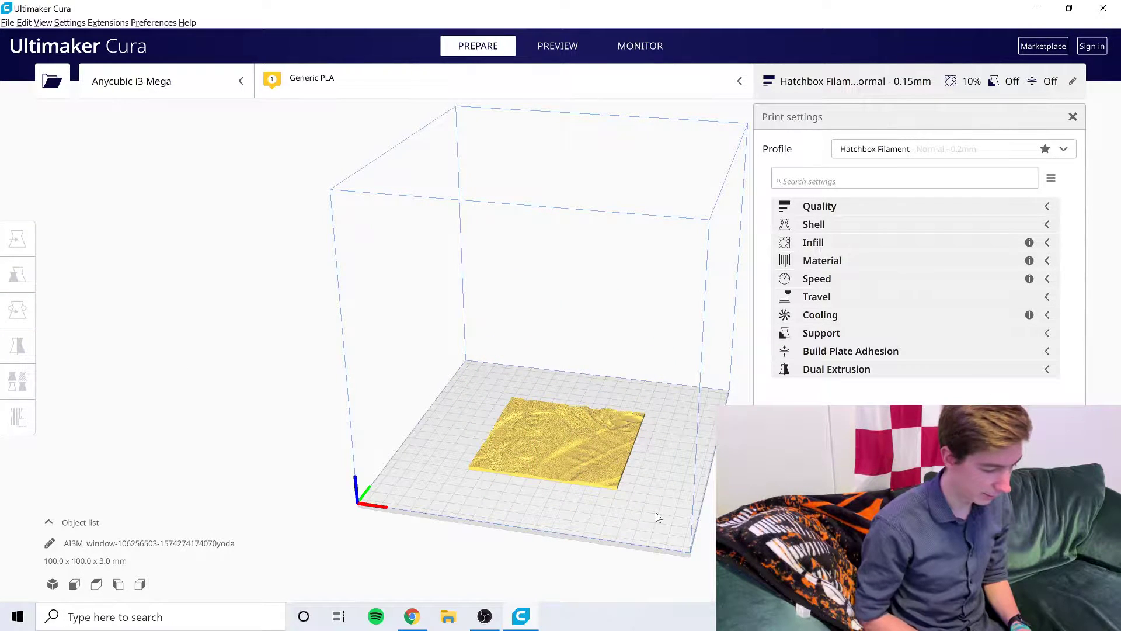
pyautogui.moveTo(658, 518); pyautogui.dragTo(711, 493, button='right')
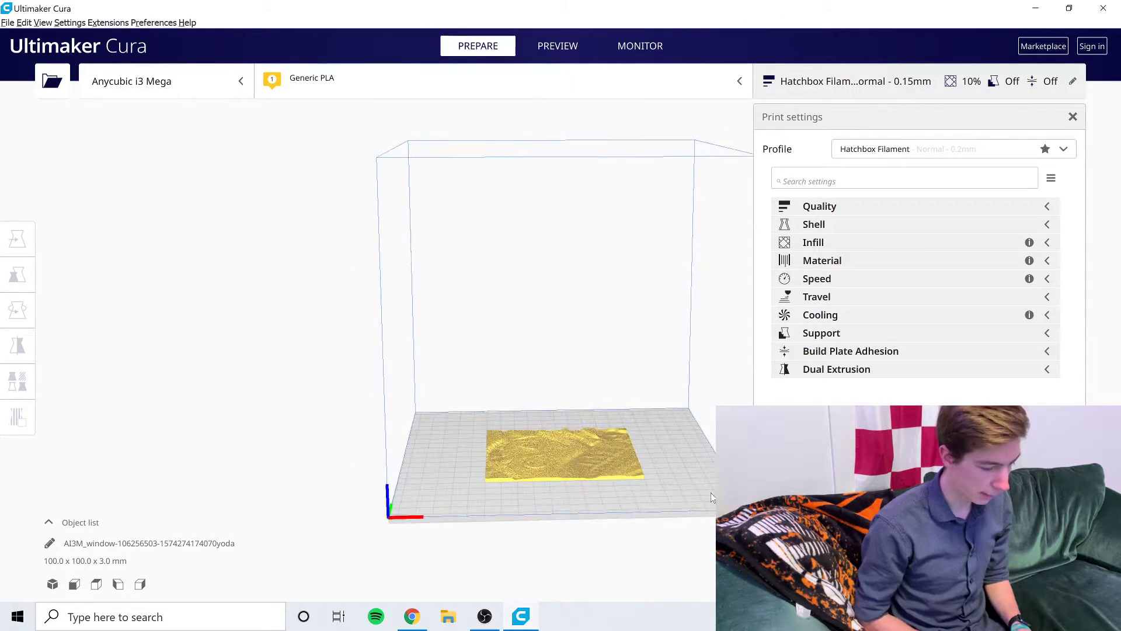
pyautogui.click(590, 464)
# Set Wall Line Count to 5, confirming 0.15 mm layer height and 10% infill density.
pyautogui.click(936, 204)
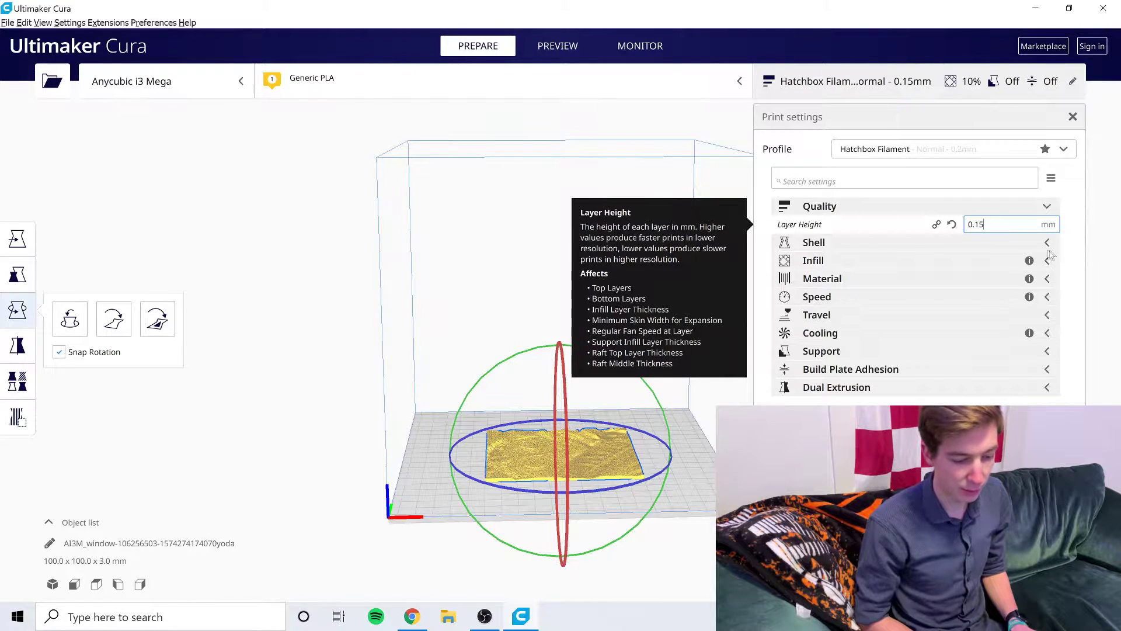
pyautogui.click(986, 242)
pyautogui.scroll(-3, 913, 328)
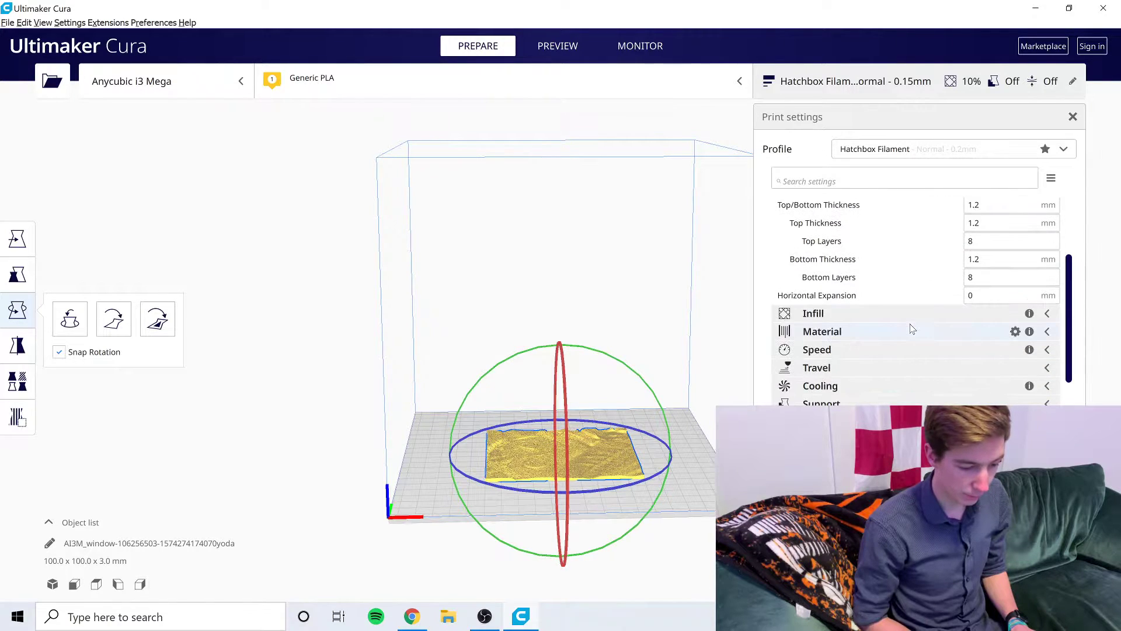
pyautogui.scroll(3, 913, 328)
pyautogui.doubleClick(996, 278)
pyautogui.write('5')
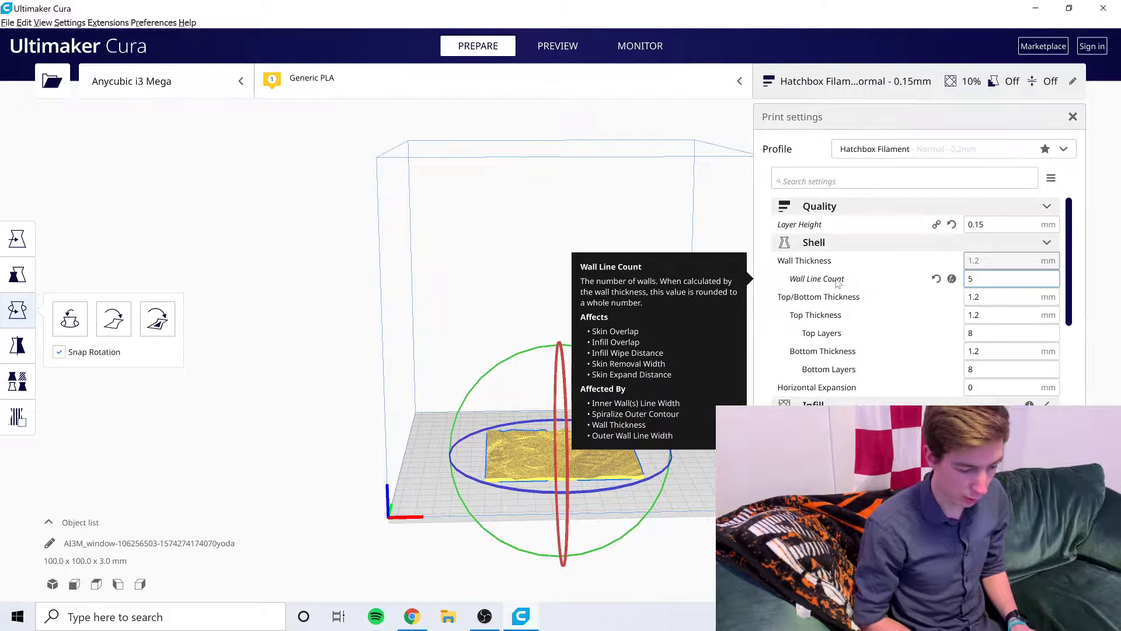
pyautogui.click(981, 243)
pyautogui.click(967, 207)
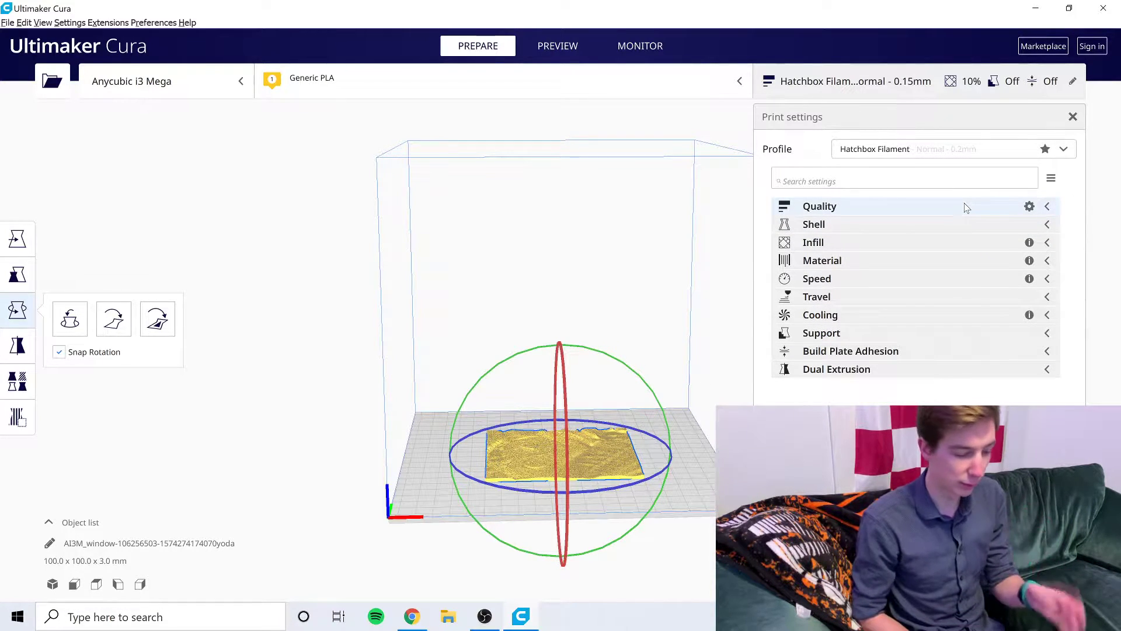
pyautogui.click(850, 241)
pyautogui.click(966, 261)
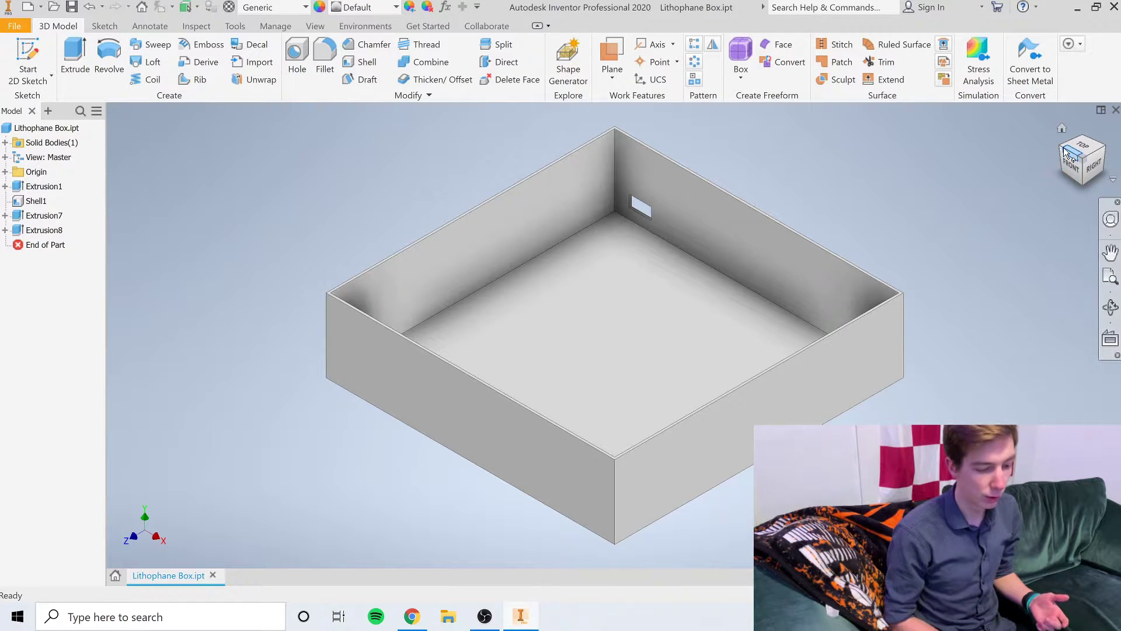
pyautogui.moveTo(1064, 150)
pyautogui.mouseDown()
pyautogui.moveTo(1084, 182)
pyautogui.moveTo(1085, 155)
pyautogui.mouseUp()
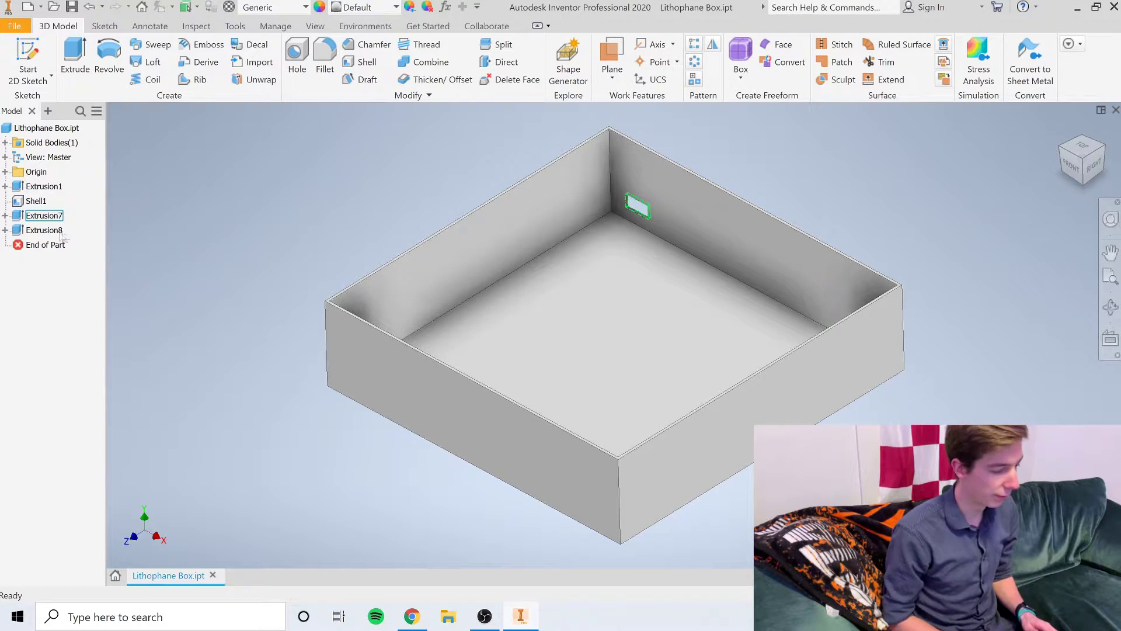
pyautogui.click(1084, 154)
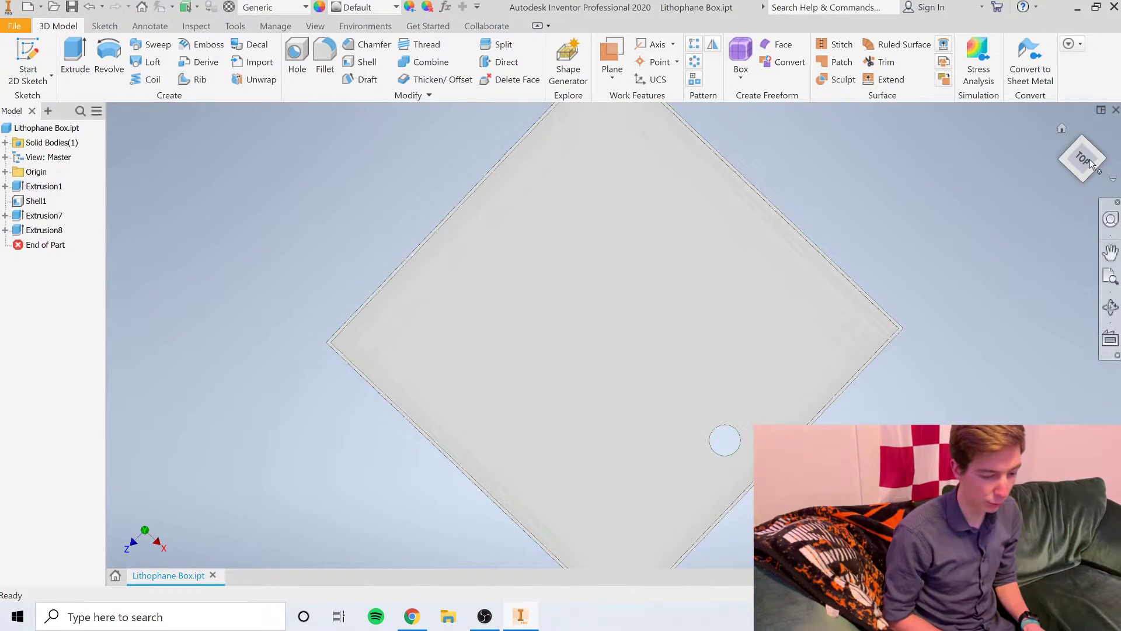
pyautogui.moveTo(1084, 146)
pyautogui.mouseDown()
pyautogui.moveTo(1083, 121)
pyautogui.moveTo(1075, 163)
pyautogui.mouseUp()
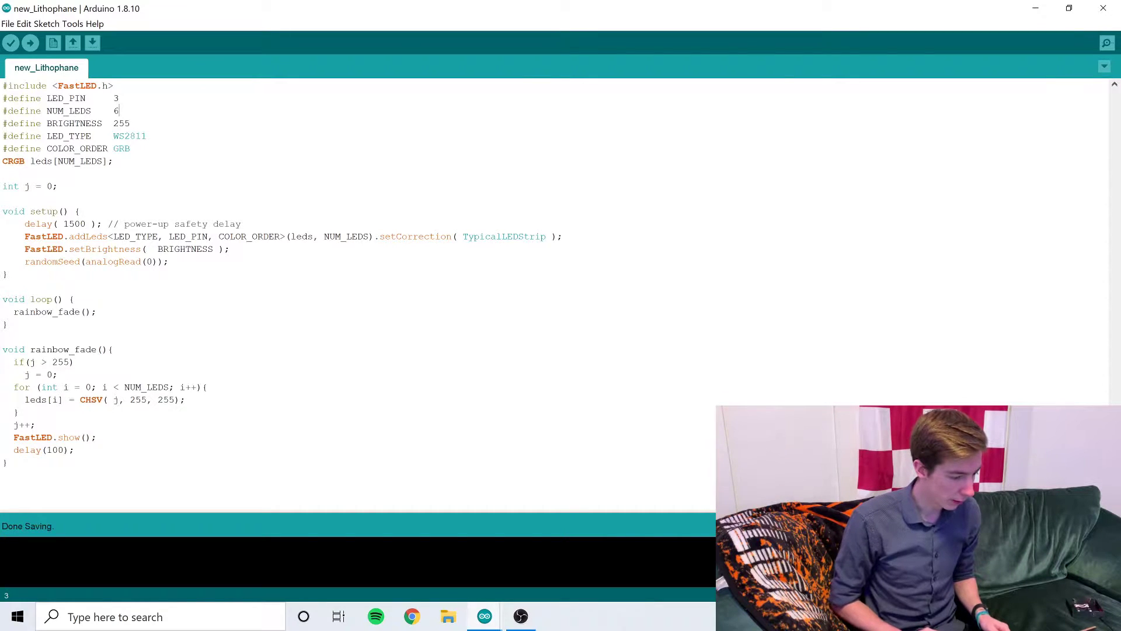
pyautogui.hotkey('shift', 'Left')
pyautogui.hotkey('shift', 'Left')
pyautogui.hotkey('shift', 'Left')
pyautogui.hotkey('shift', 'Left')
pyautogui.hotkey('shift', 'Left')
pyautogui.hotkey('shift', 'Left')
pyautogui.hotkey('shift', 'Left')
pyautogui.hotkey('shift', 'Left')
pyautogui.hotkey('shift', 'Left')
pyautogui.hotkey('shift', 'Left')
pyautogui.hotkey('shift', 'Left')
pyautogui.hotkey('shift', 'Left')
pyautogui.hotkey('shift', 'Left')
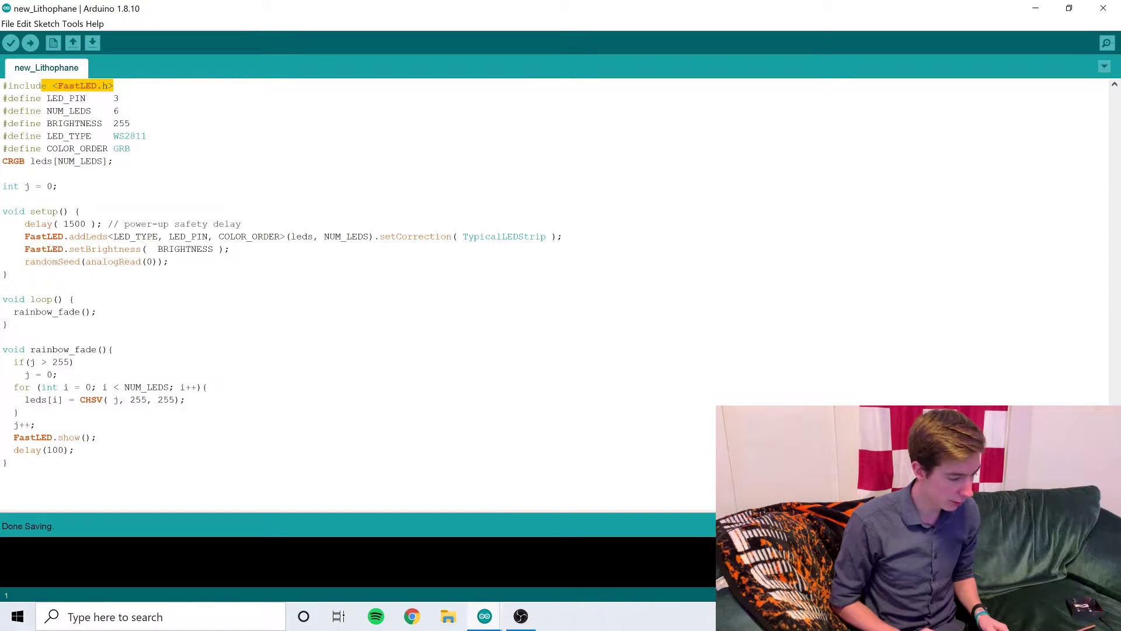
pyautogui.click(119, 98)
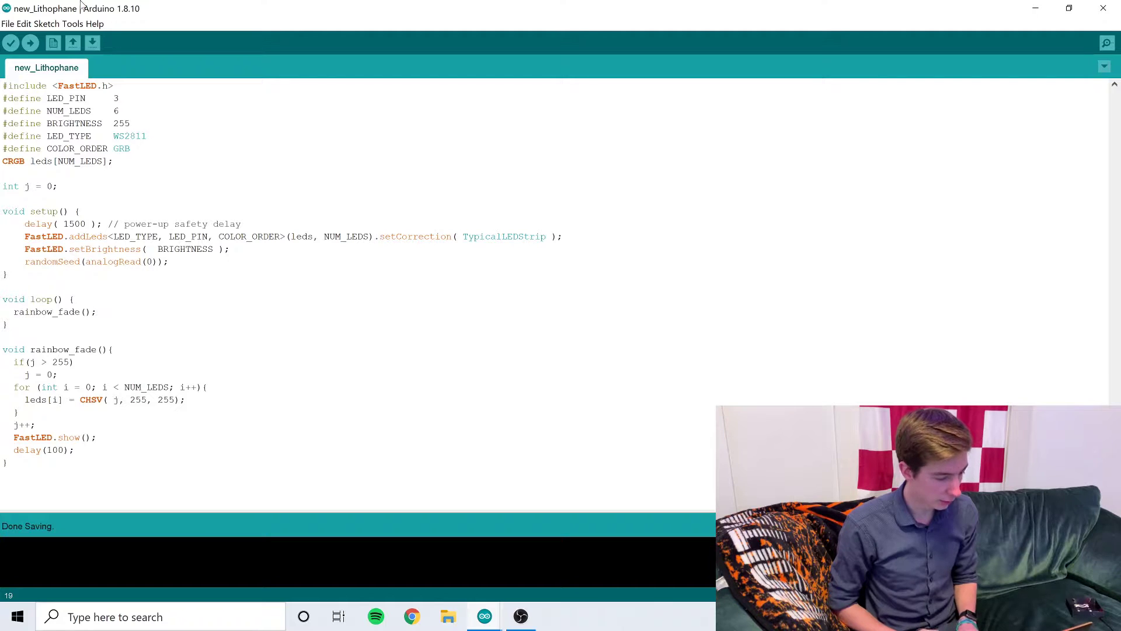
# Target the Arduino Nano on port COM3 and start uploading the sketch.
pyautogui.click(70, 25)
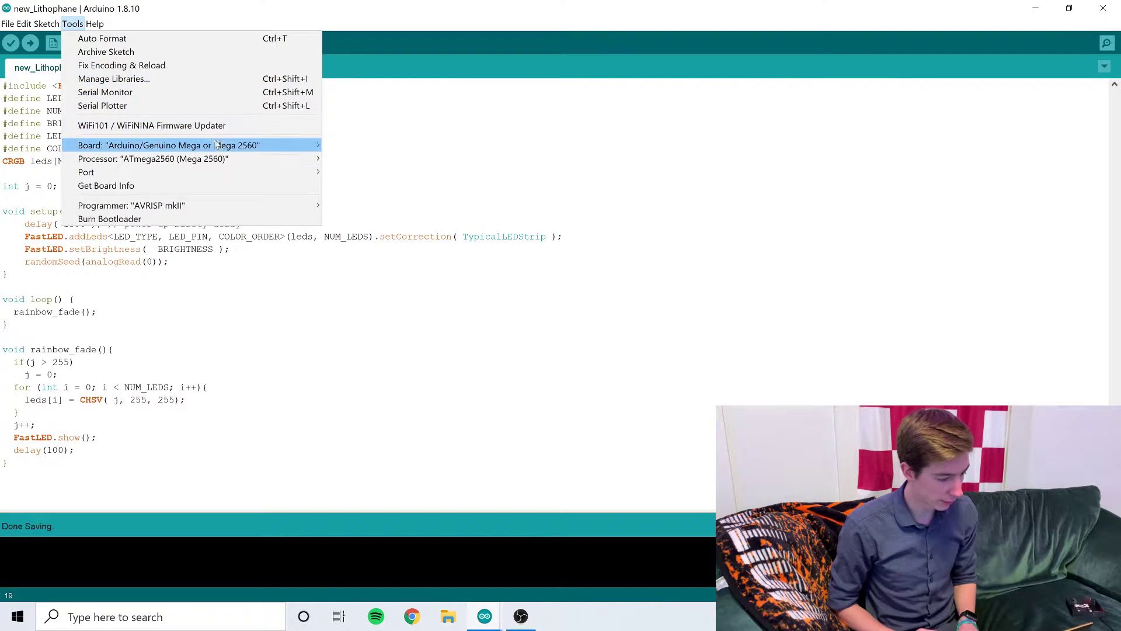
pyautogui.moveTo(249, 145)
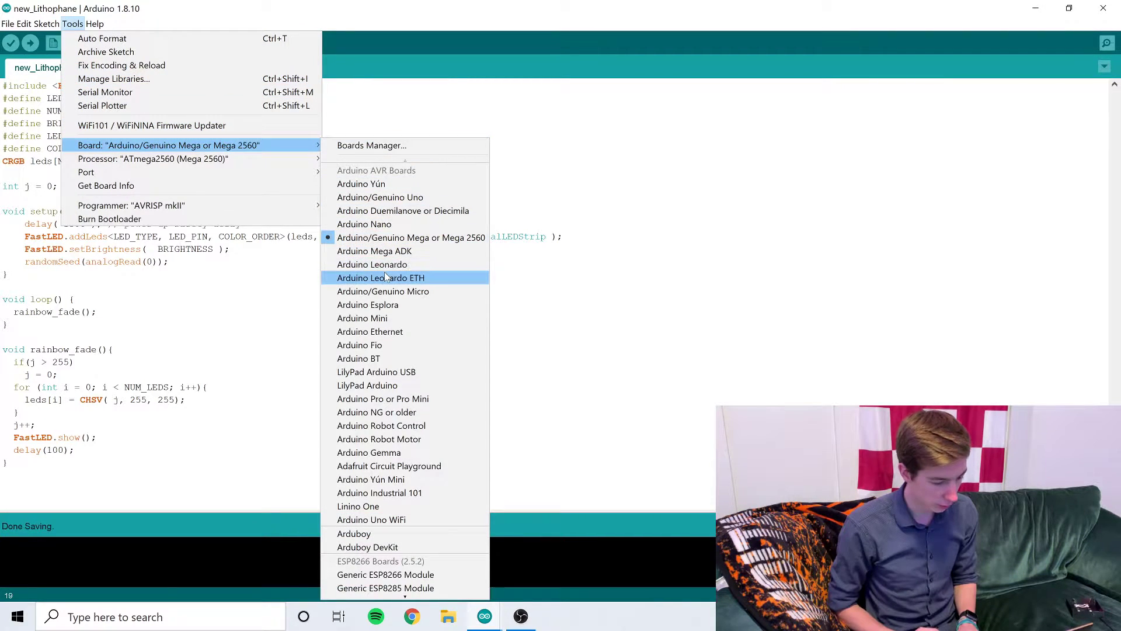
pyautogui.click(364, 224)
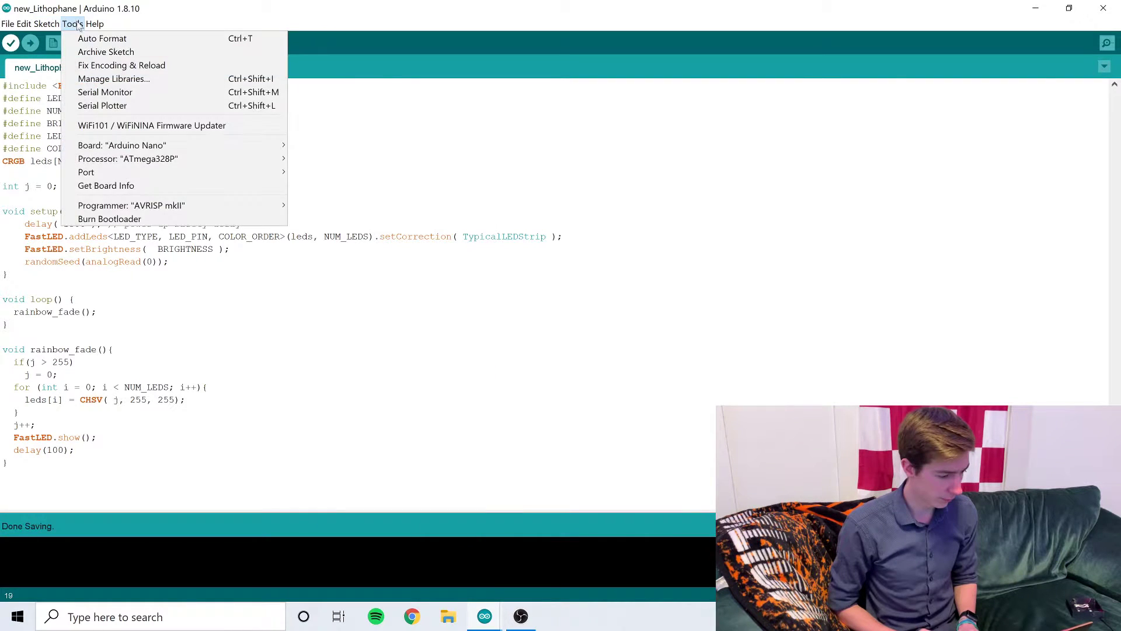
pyautogui.click(73, 24)
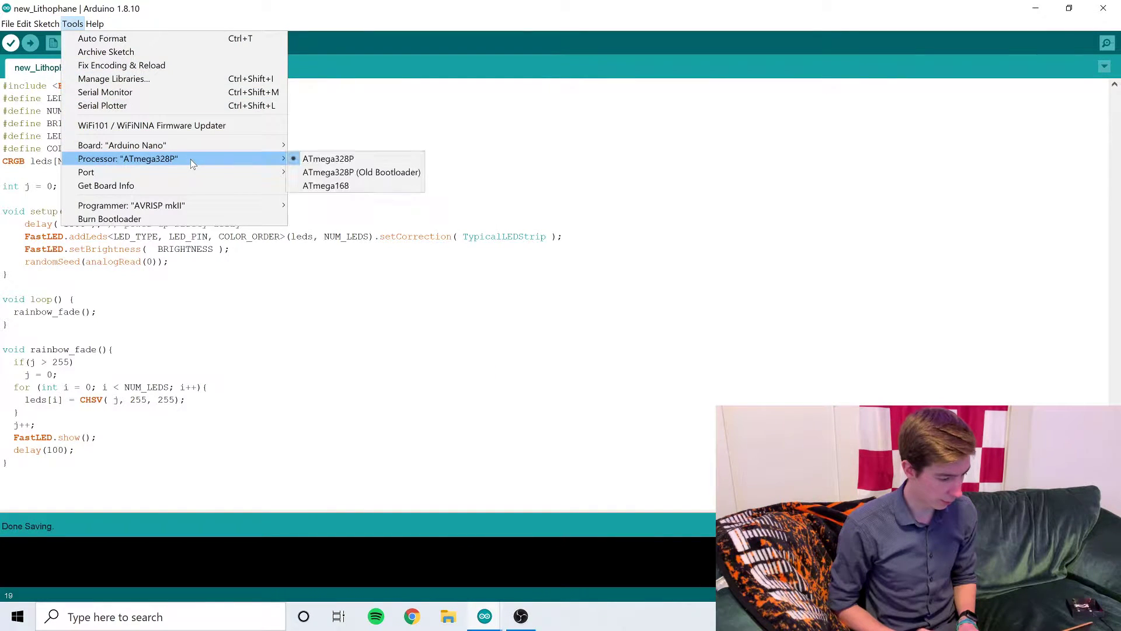
pyautogui.moveTo(245, 172)
pyautogui.click(312, 183)
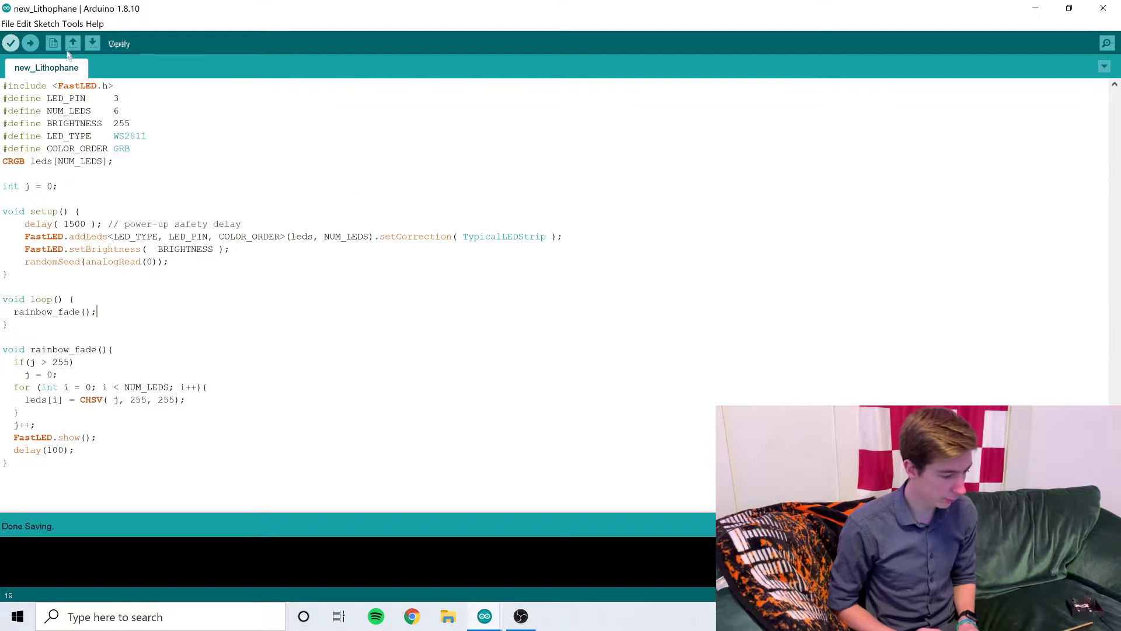
pyautogui.click(31, 44)
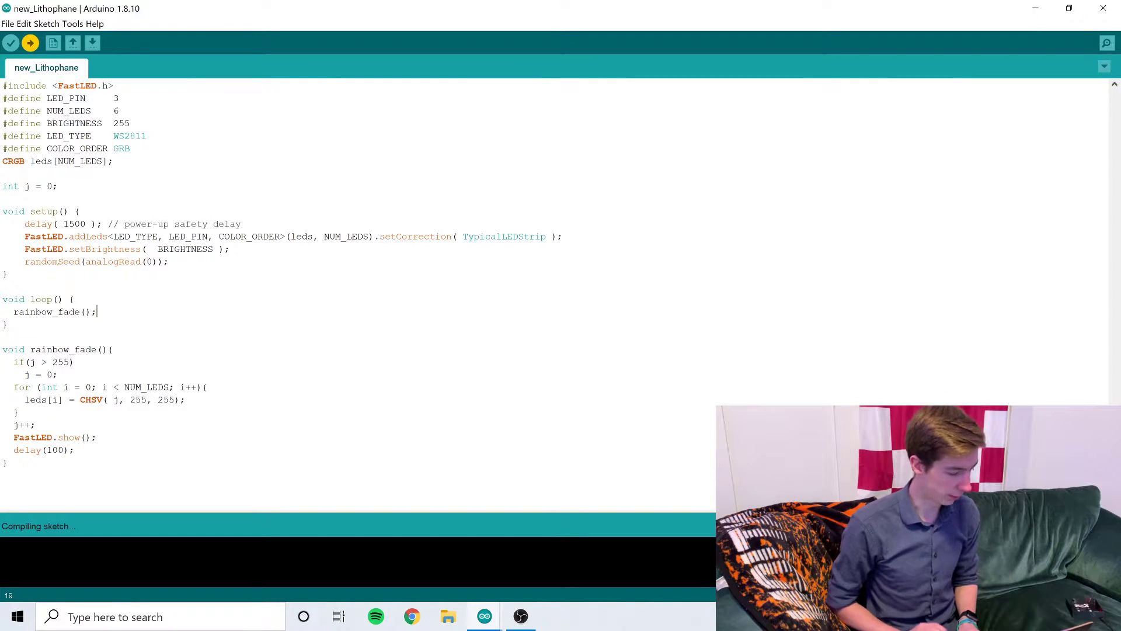